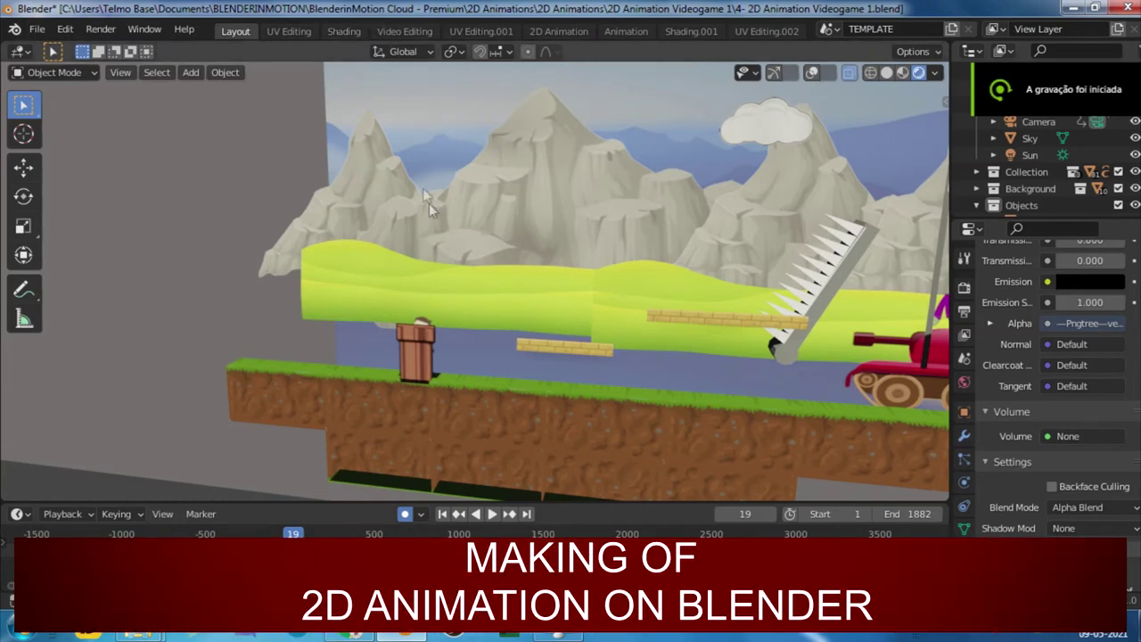
Orbit the platformer level to a side angle and move closer to the mountains.
scroll(494, 238, down, 5)
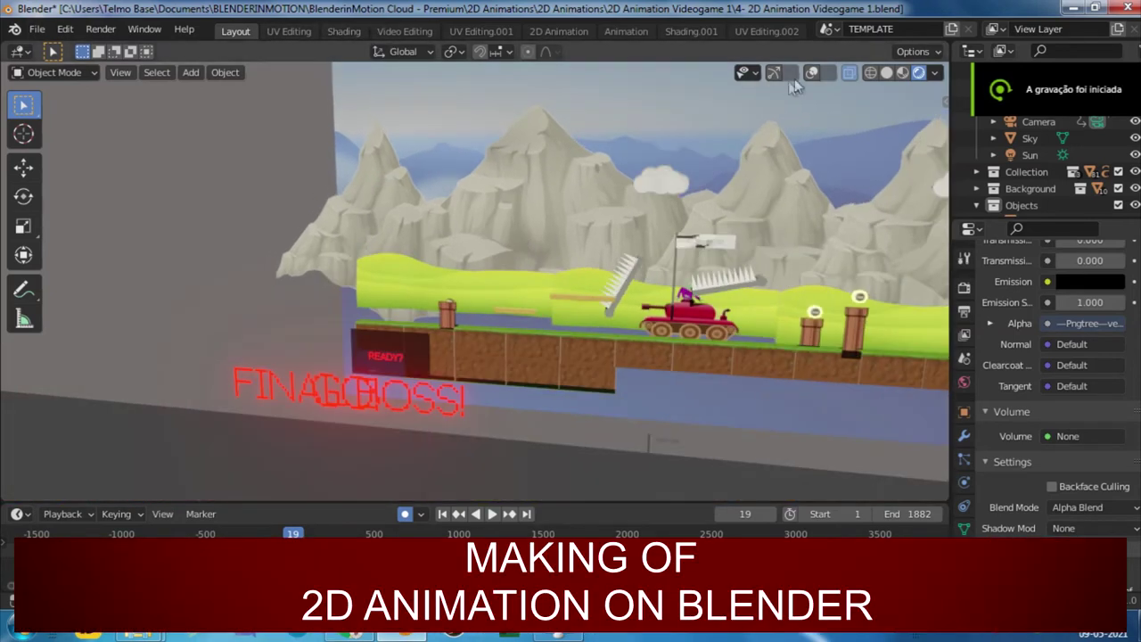
mouse_move(662, 301)
middle_down()
mouse_move(507, 265)
mouse_move(712, 274)
mouse_move(612, 309)
middle_up()
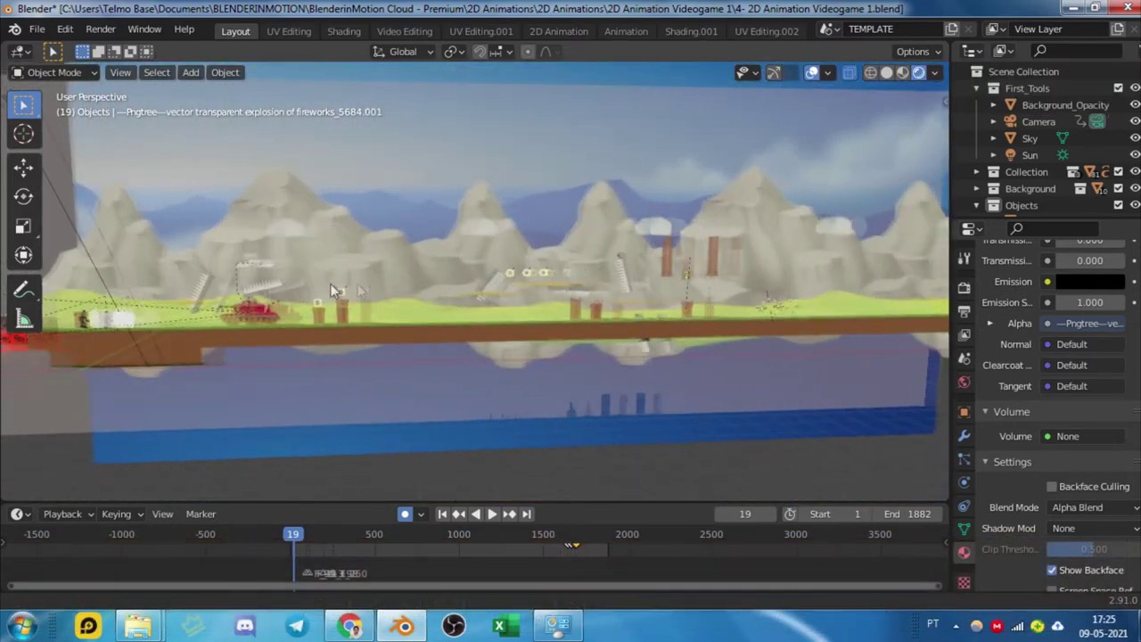
mouse_move(675, 297)
middle_down()
mouse_move(764, 296)
mouse_move(614, 323)
mouse_move(515, 325)
middle_up()
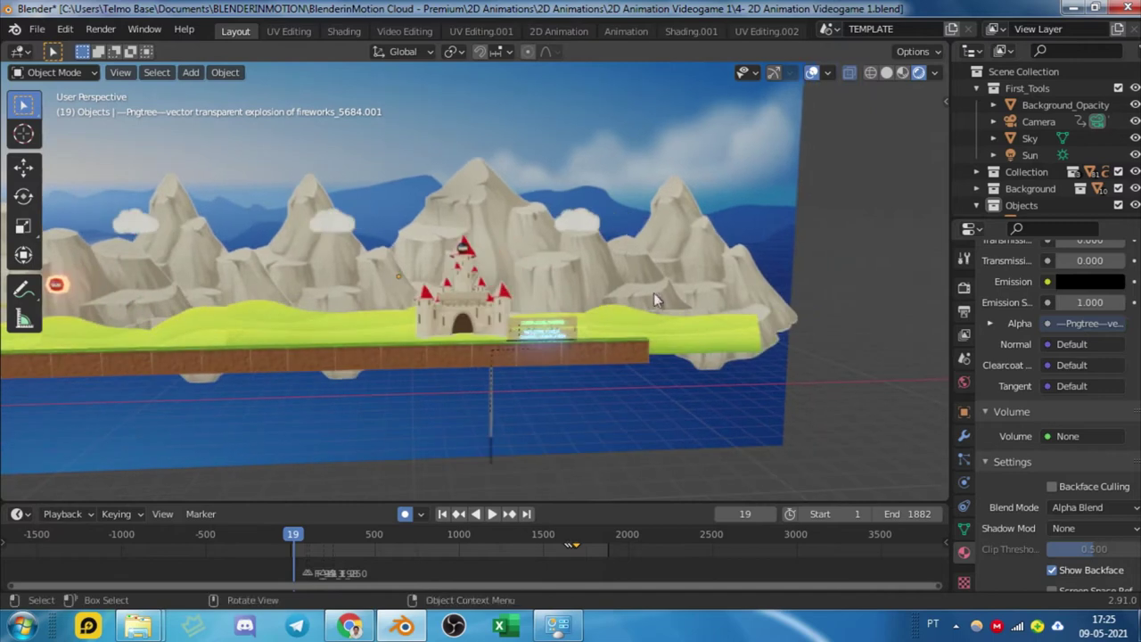
scroll(516, 325, up, 8)
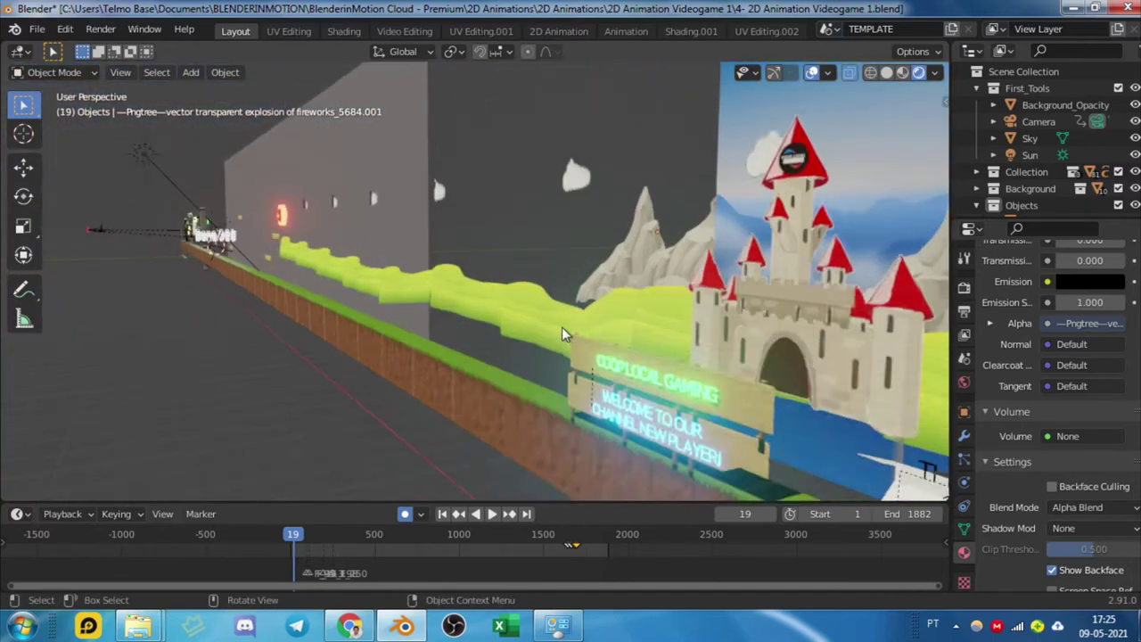
Look along the wall behind the glowing castle sign, check the camera's READY? framing, then orbit out.
middle_drag(292, 122, 493, 300)
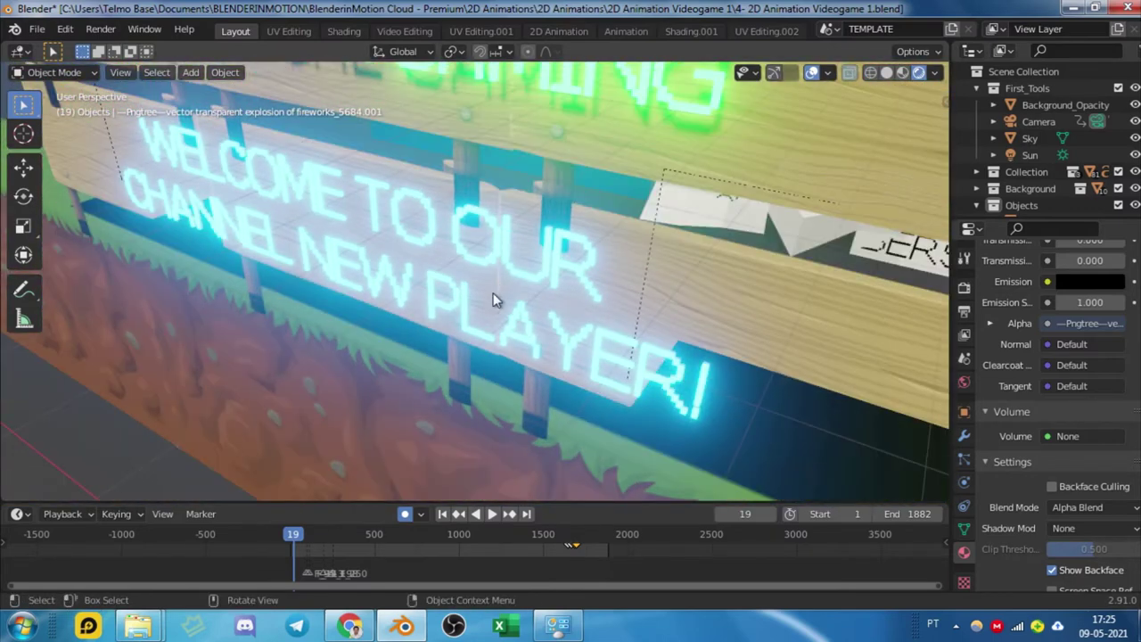
key(KP_0)
mouse_move(721, 295)
middle_down()
mouse_move(653, 329)
mouse_move(640, 313)
middle_up()
Play the game animation and orbit to a side view of the tank, tilting down over the level.
key(space)
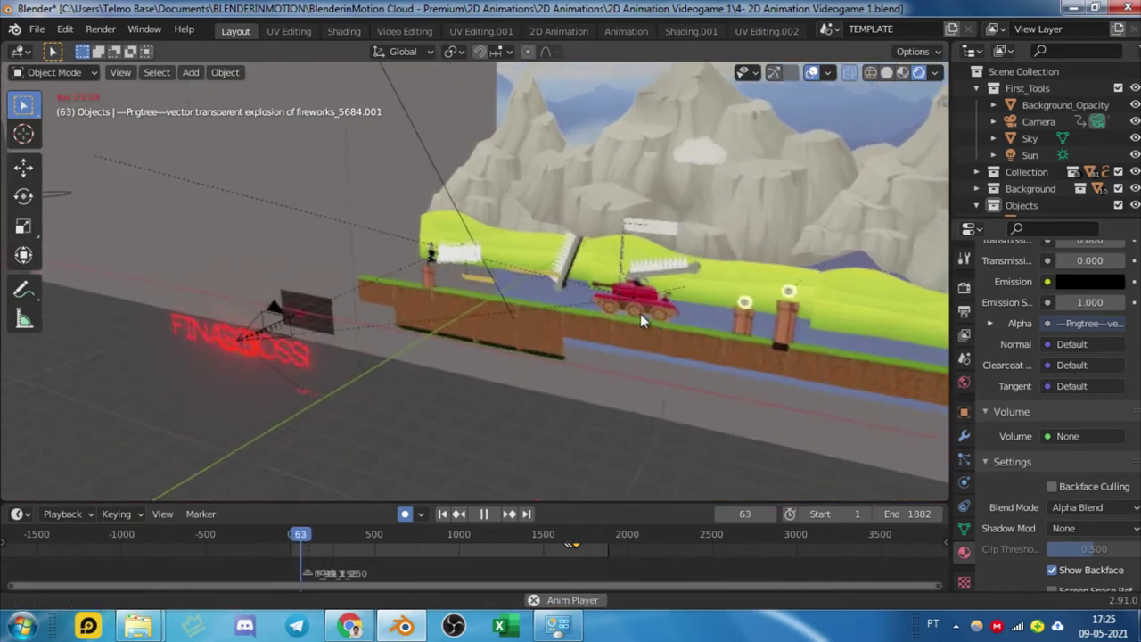
middle_drag(736, 330, 604, 322)
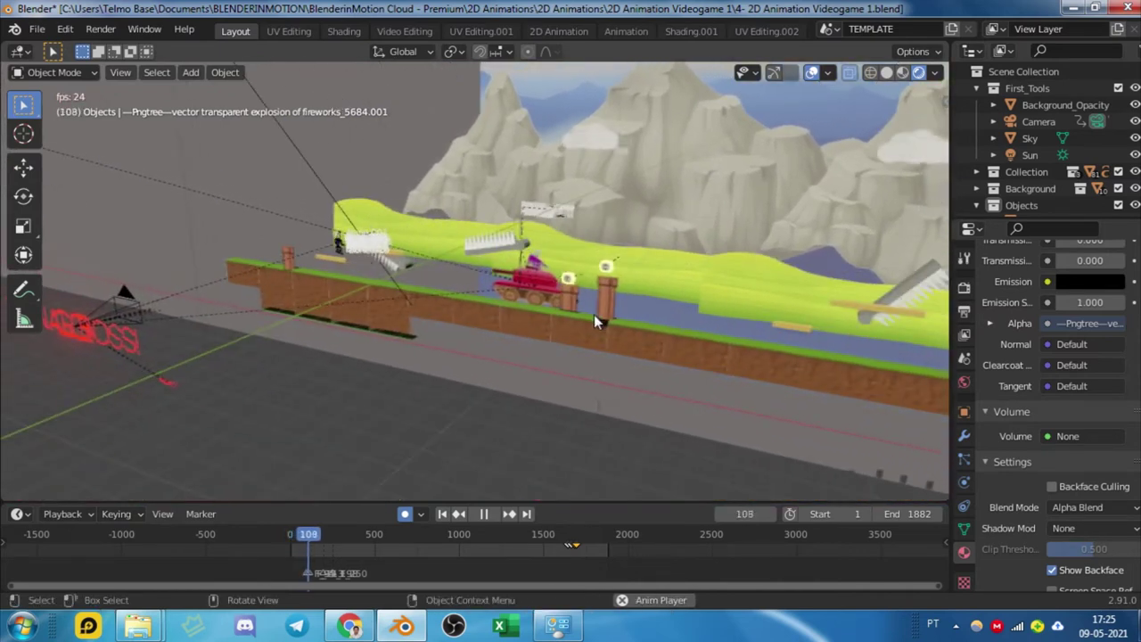
scroll(684, 317, up, 5)
scroll(680, 313, up, 3)
mouse_move(624, 303)
middle_down()
mouse_move(565, 301)
mouse_move(718, 298)
mouse_move(324, 322)
mouse_move(420, 351)
mouse_move(466, 385)
middle_up()
scroll(323, 323, up, 3)
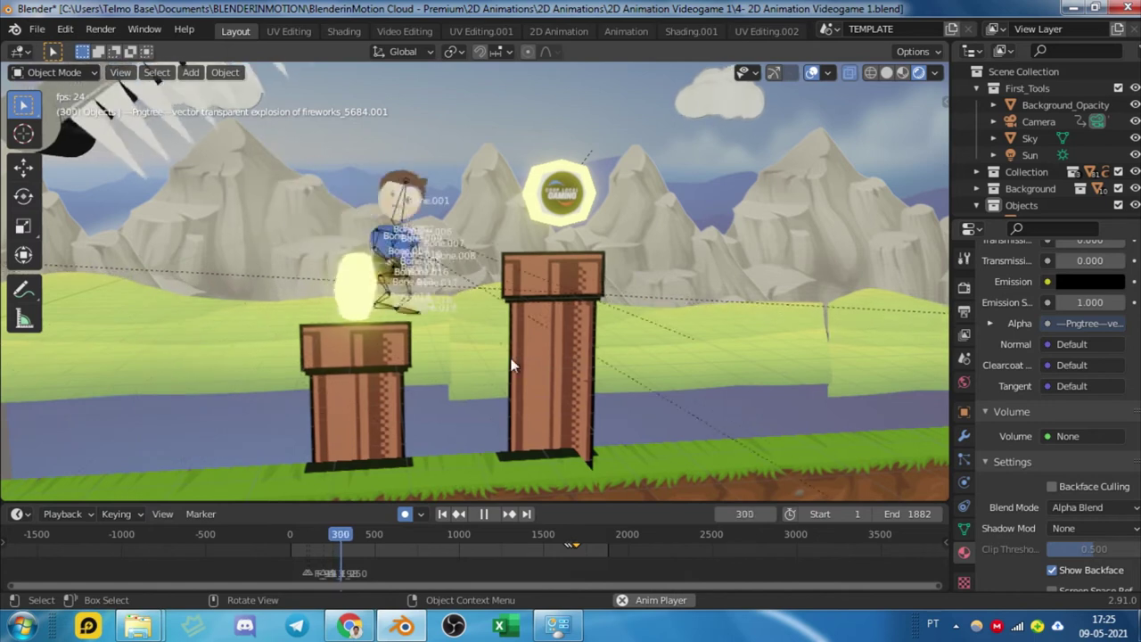
scroll(533, 353, down, 4)
mouse_move(540, 350)
middle_down()
mouse_move(582, 362)
mouse_move(424, 346)
middle_up()
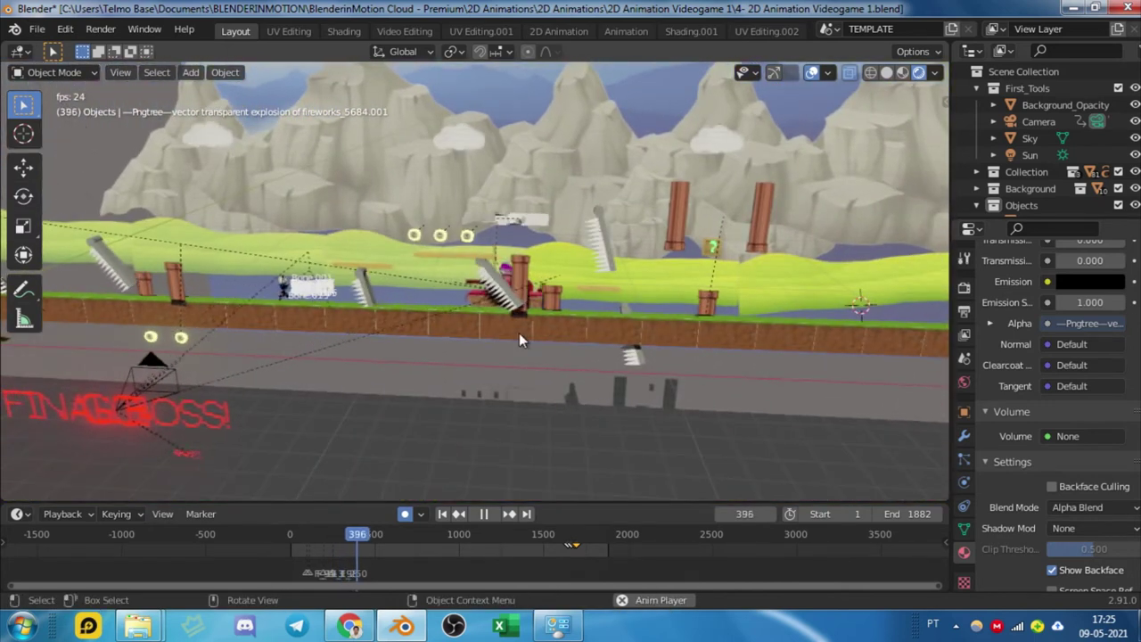
Zoom out over the level and back in to view the mountain layers obliquely.
scroll(592, 337, down, 2)
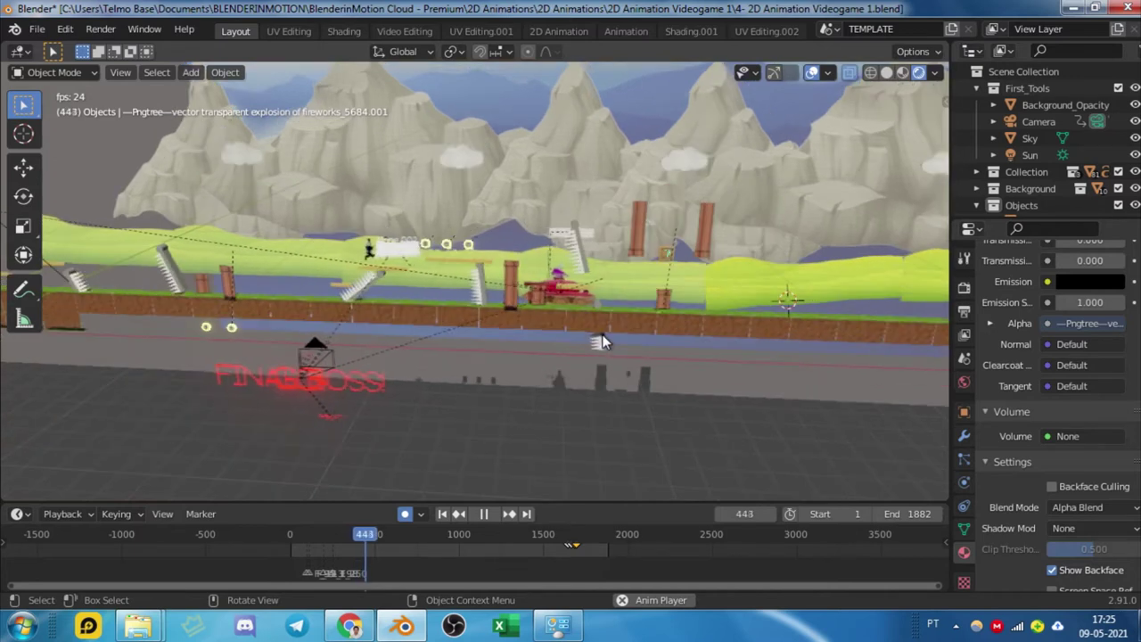
scroll(602, 334, down, 2)
scroll(601, 335, down, 2)
scroll(619, 319, down, 2)
scroll(624, 314, down, 2)
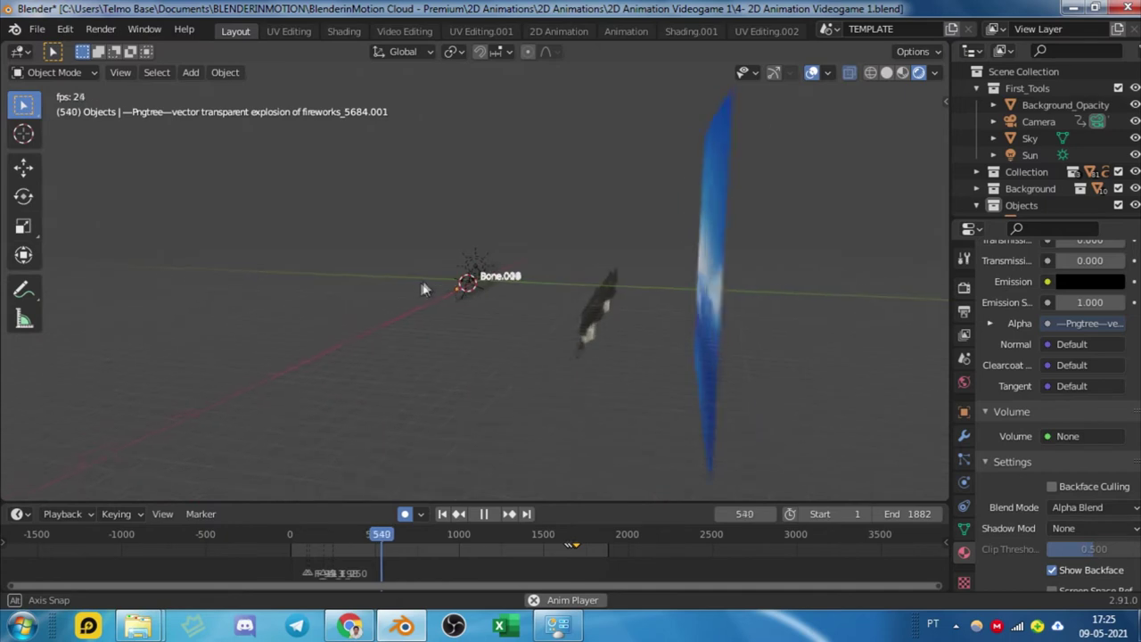
scroll(428, 303, up, 2)
scroll(393, 330, up, 3)
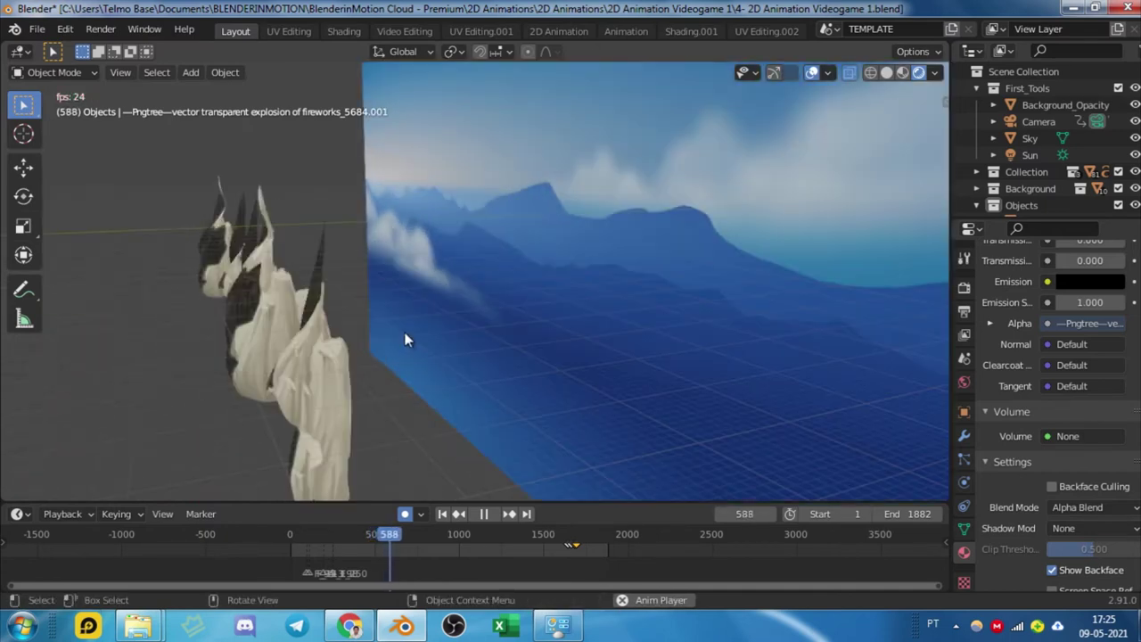
scroll(437, 337, up, 2)
scroll(499, 321, up, 2)
mouse_move(516, 314)
middle_down()
mouse_move(604, 305)
mouse_move(696, 316)
mouse_move(486, 352)
mouse_move(528, 324)
middle_up()
scroll(625, 211, up, 4)
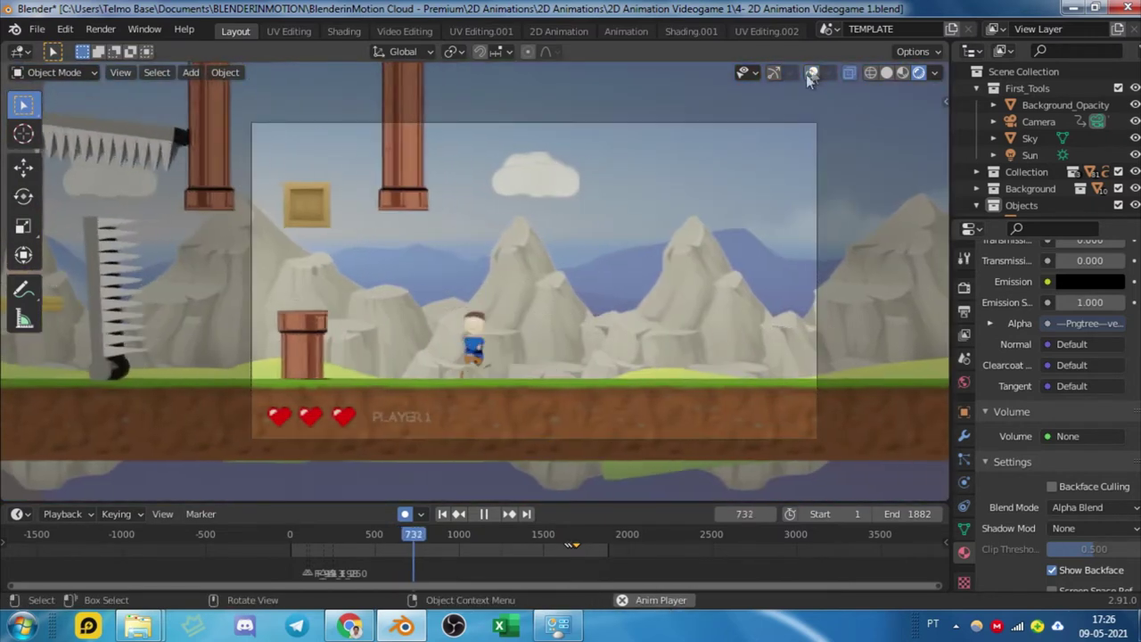
Leave the camera view and orbit to an angled view of the FINAL BOSS tank fight.
scroll(705, 299, up, 2)
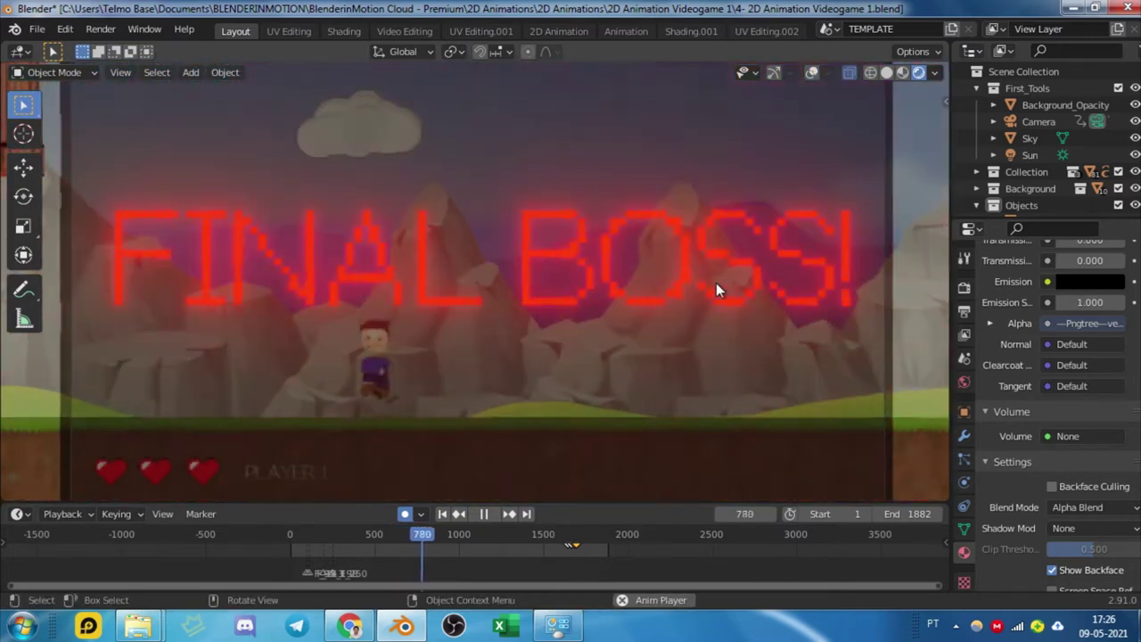
scroll(716, 284, down, 2)
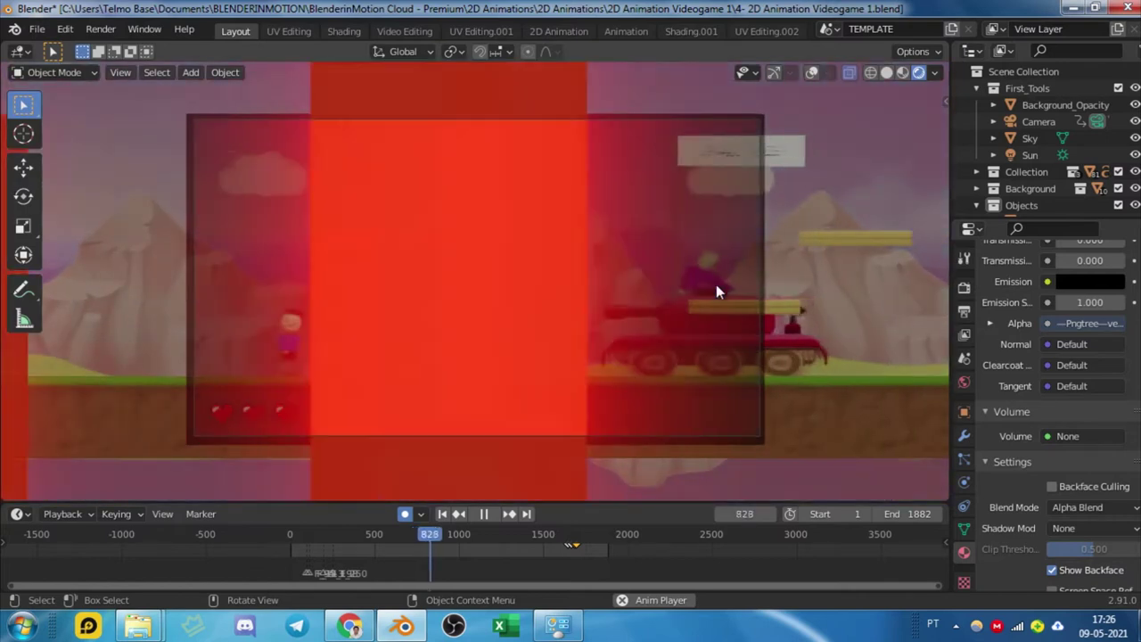
mouse_move(742, 288)
middle_down()
mouse_move(413, 355)
mouse_move(813, 335)
middle_up()
mouse_move(647, 341)
middle_down()
mouse_move(657, 342)
mouse_move(611, 255)
mouse_move(568, 326)
mouse_move(648, 283)
mouse_move(500, 348)
mouse_move(754, 237)
mouse_move(575, 290)
mouse_move(564, 307)
mouse_move(629, 307)
mouse_move(509, 326)
middle_up()
scroll(684, 340, up, 3)
scroll(564, 308, up, 4)
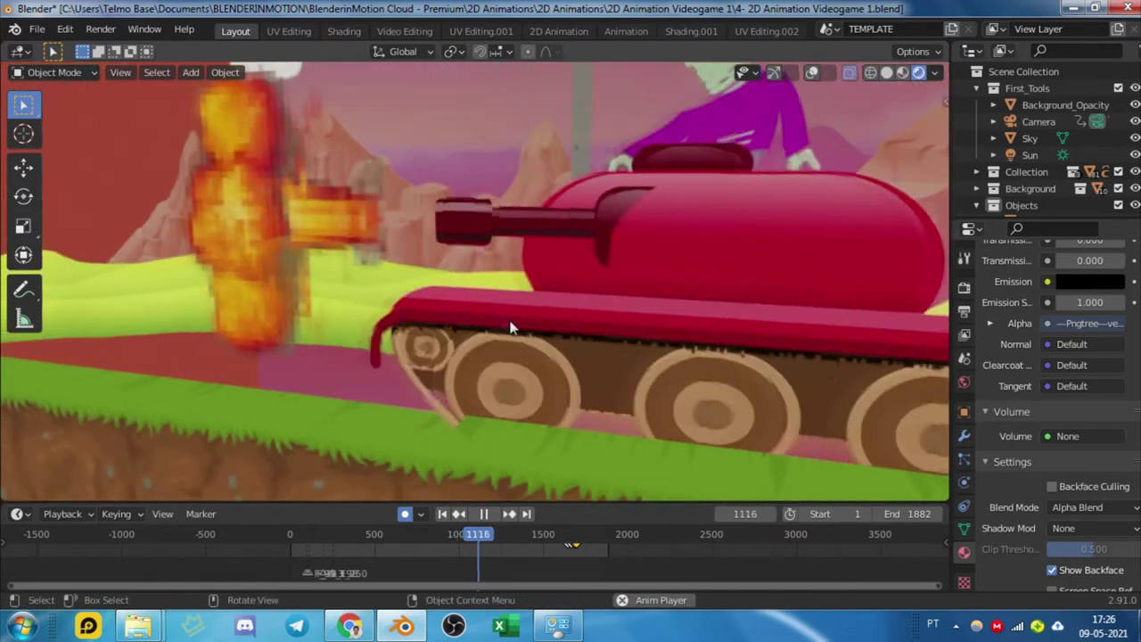
scroll(566, 318, down, 5)
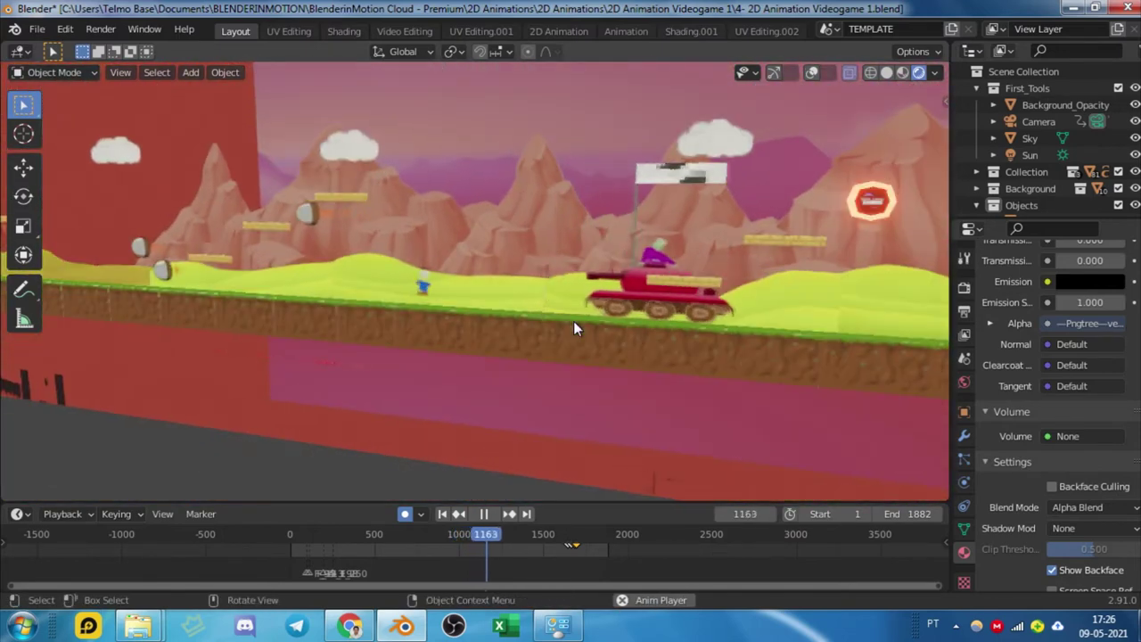
Follow the action through the game camera, then look down on the scene near the castle.
key(KP_0)
scroll(631, 340, up, 2)
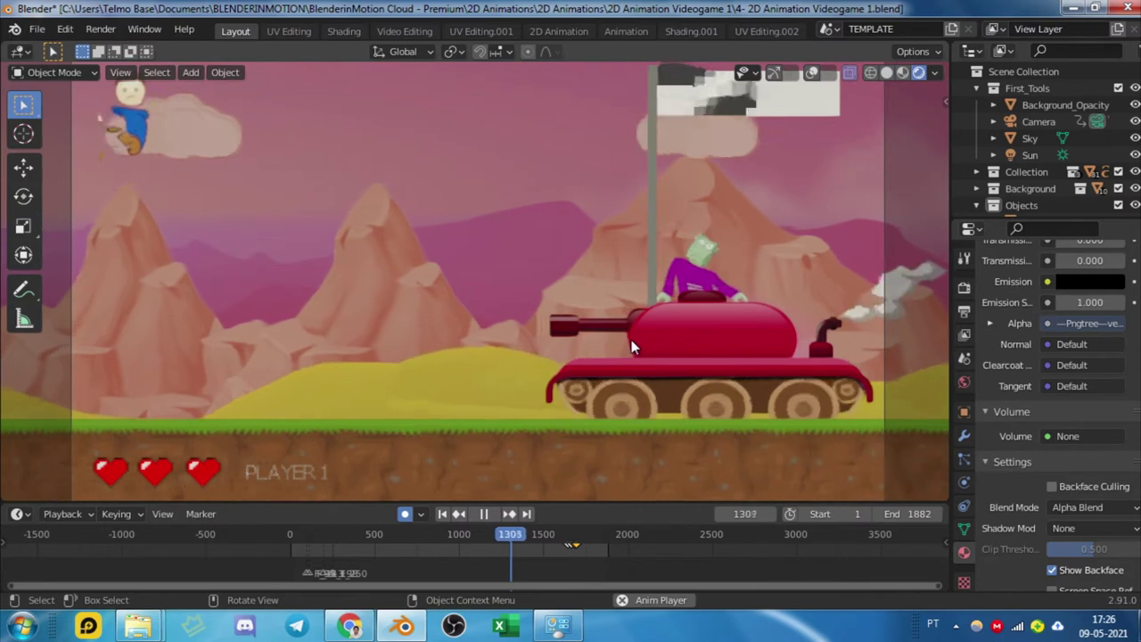
scroll(631, 340, down, 1)
mouse_move(675, 353)
middle_down()
mouse_move(695, 376)
mouse_move(706, 357)
mouse_move(585, 341)
mouse_move(618, 313)
middle_up()
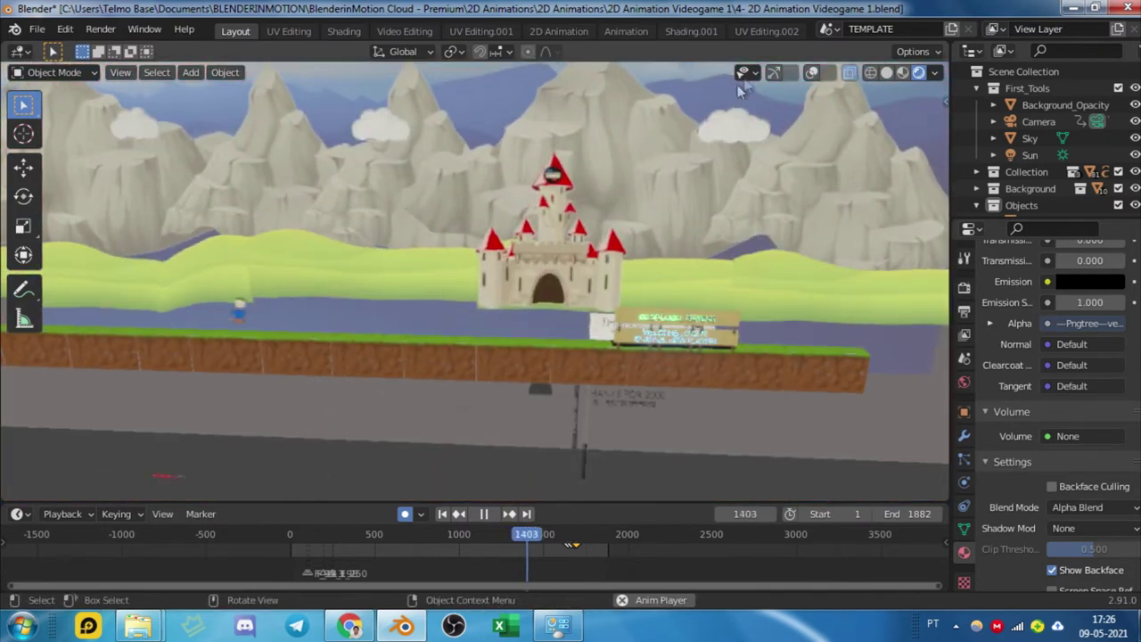
Review the game video's strips and music channels in the Video Editing workspace.
click(405, 32)
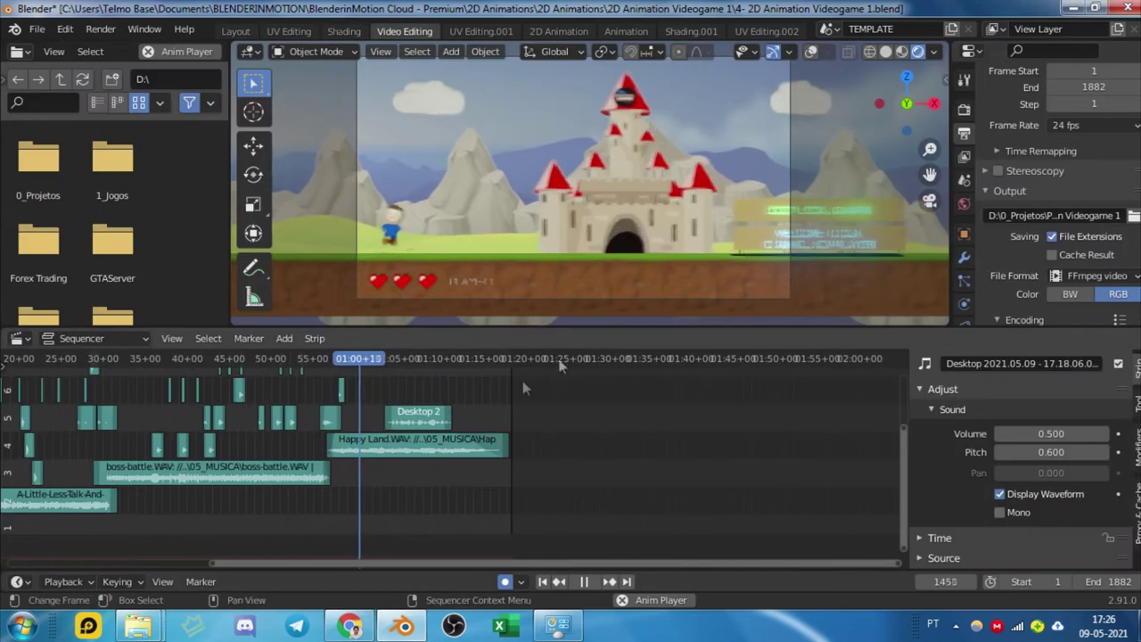
mouse_move(404, 425)
middle_down()
mouse_move(524, 462)
mouse_move(557, 416)
middle_up()
mouse_move(556, 460)
middle_down()
mouse_move(553, 504)
mouse_move(479, 456)
middle_up()
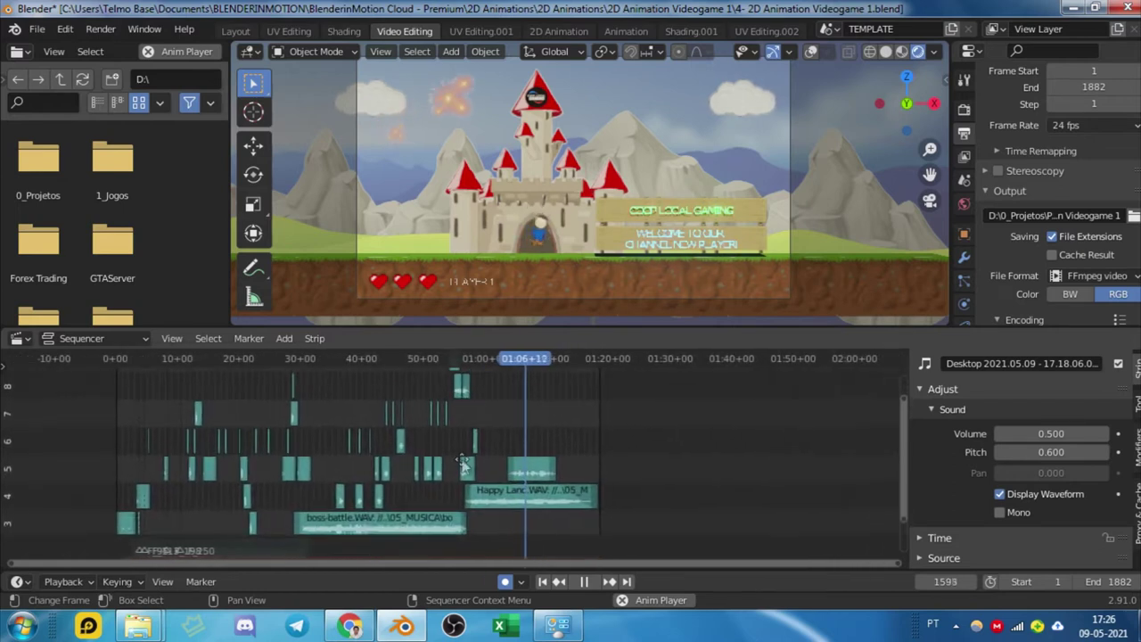
middle_drag(607, 464, 434, 457)
scroll(678, 145, up, 4)
scroll(543, 222, up, 3)
scroll(663, 222, up, 3)
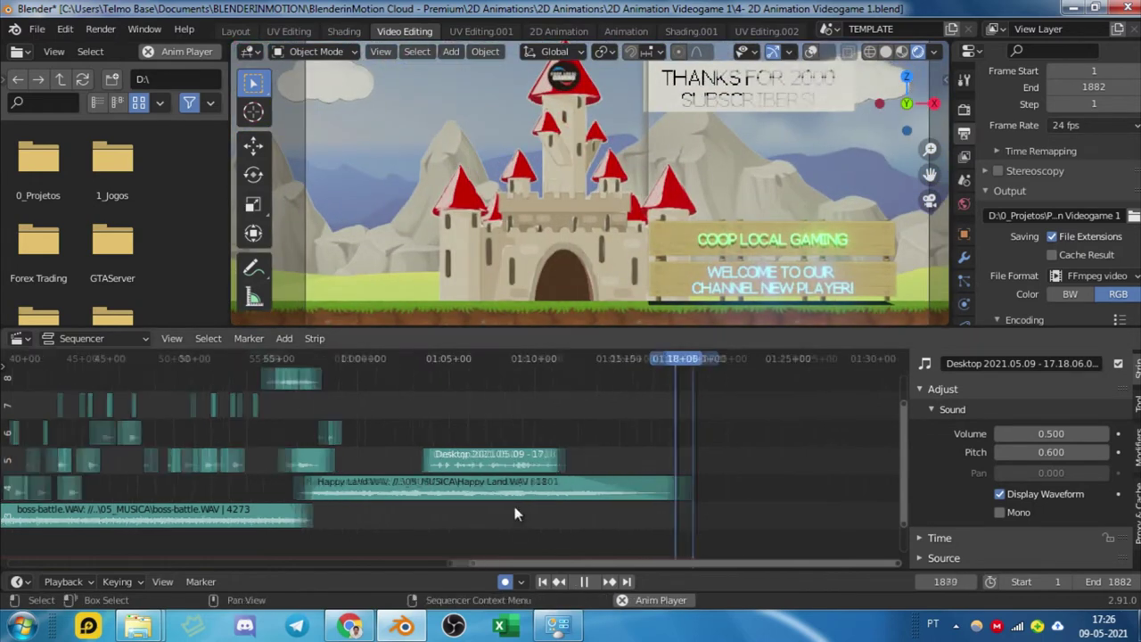
scroll(500, 509, down, 5)
scroll(337, 457, down, 2)
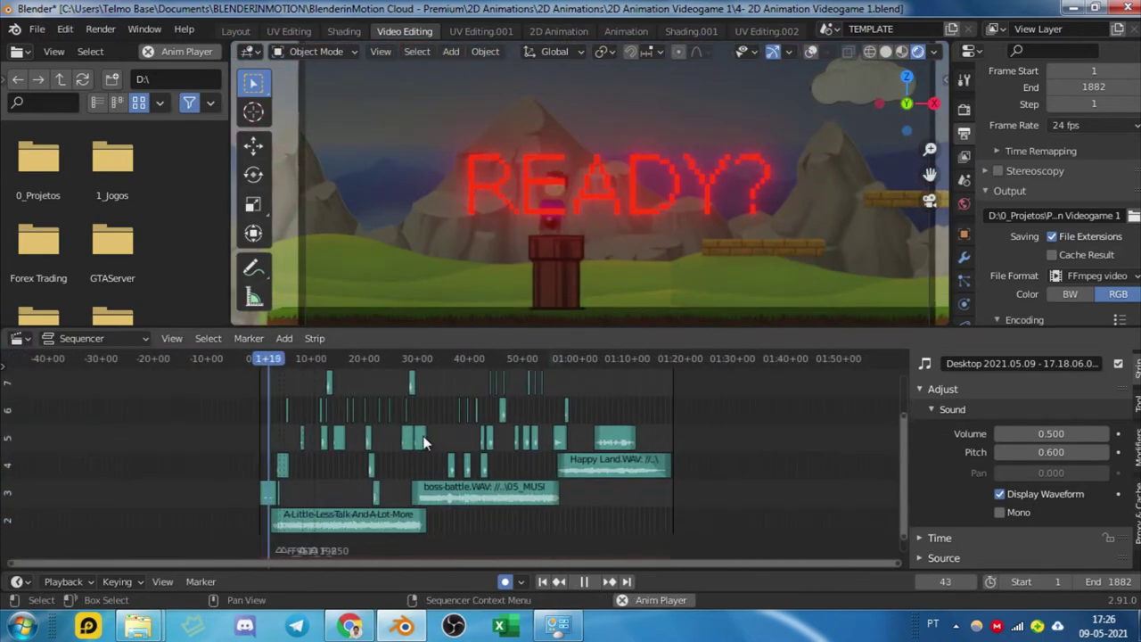
Scrub to the tank scene, set the playhead back to frame 930, and return to Layout.
mouse_move(330, 365)
mouse_down()
mouse_move(515, 359)
mouse_move(437, 379)
mouse_move(590, 373)
mouse_up()
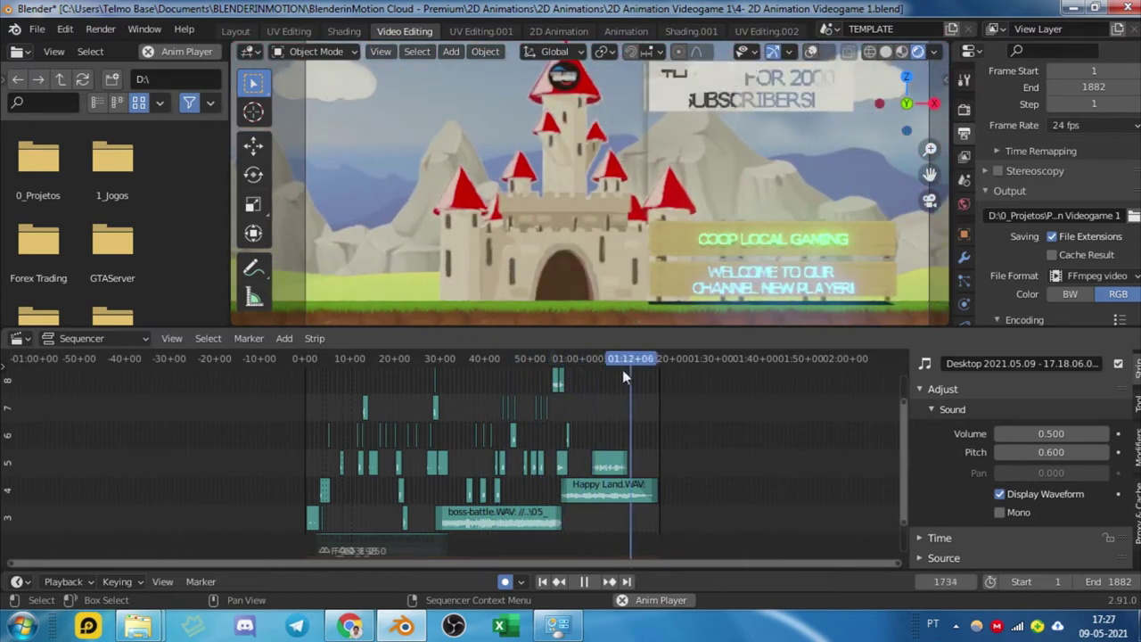
drag(597, 386, 482, 400)
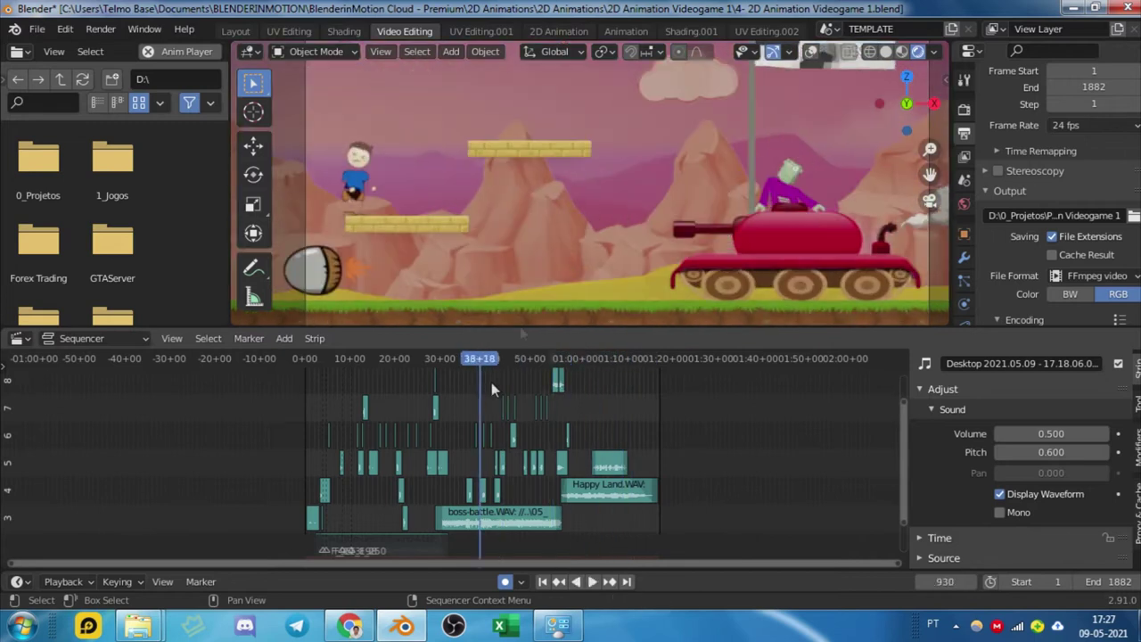
click(229, 32)
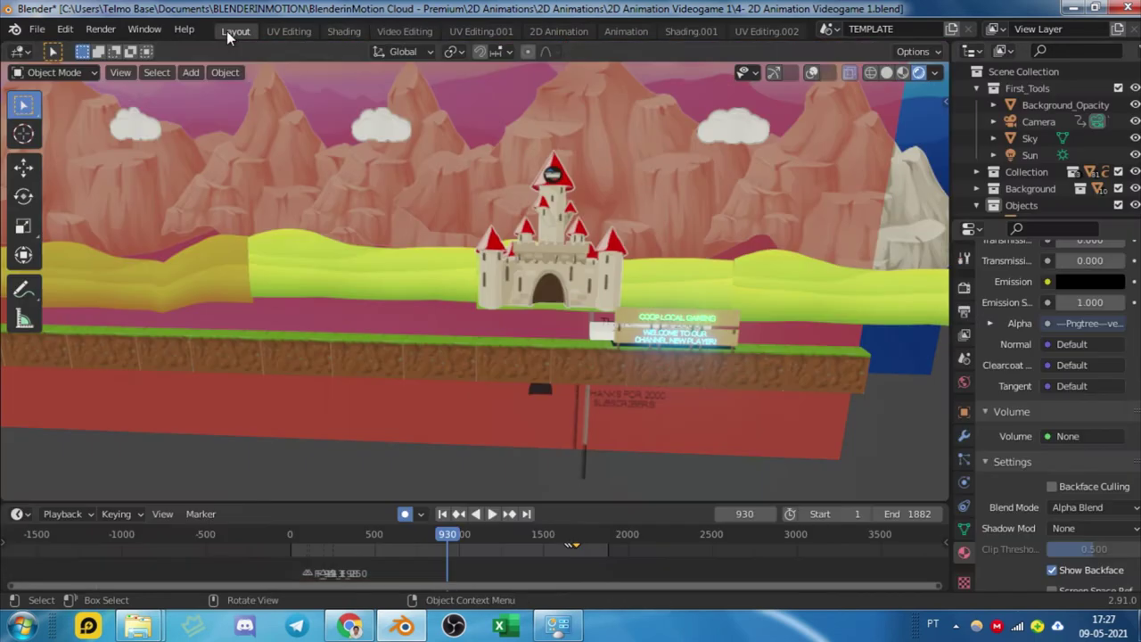
Orbit to an angled view along the level and switch to Solid shading with X-ray.
middle_drag(522, 360, 526, 321)
scroll(528, 314, up, 2)
mouse_move(390, 303)
middle_down()
mouse_move(535, 331)
mouse_move(492, 429)
mouse_move(502, 385)
middle_up()
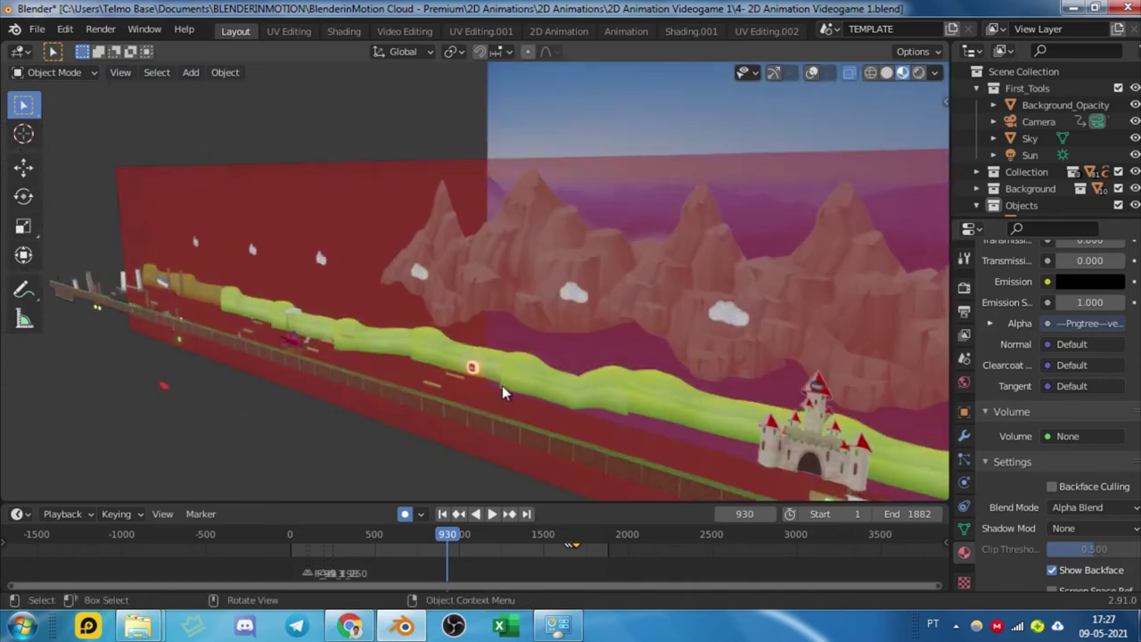
key(z)
click(540, 374)
Orbit around the stacked background planes, then return to Rendered shading.
mouse_move(467, 341)
middle_down()
mouse_move(434, 339)
mouse_move(423, 357)
mouse_move(590, 389)
mouse_move(654, 347)
mouse_move(385, 365)
mouse_move(640, 377)
mouse_move(652, 349)
mouse_move(249, 382)
middle_up()
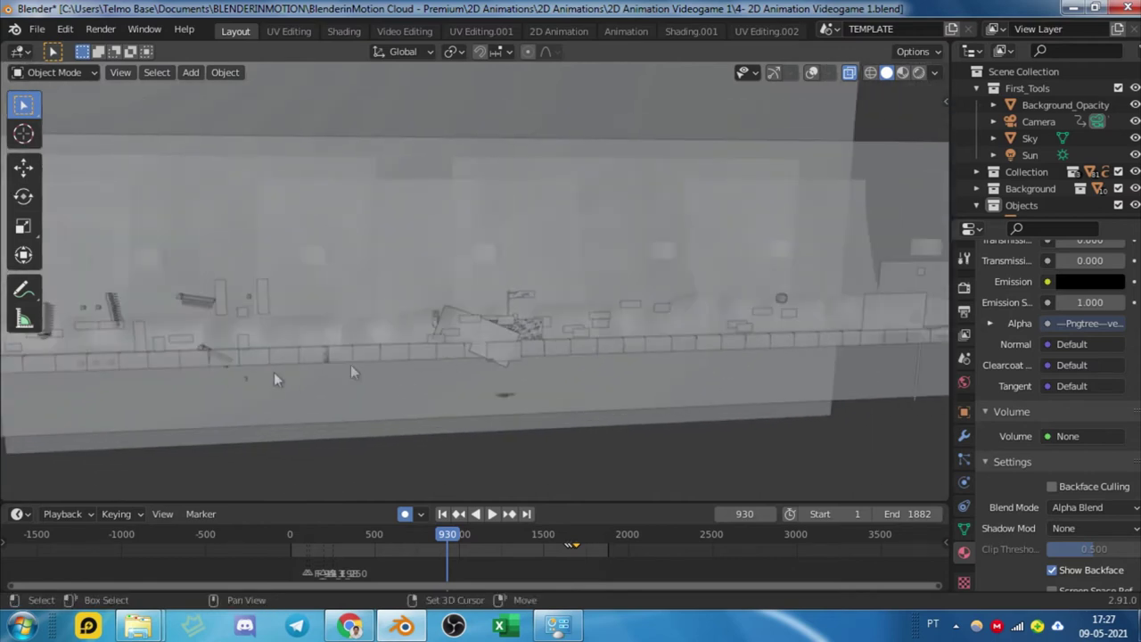
mouse_move(568, 346)
middle_down()
mouse_move(474, 335)
mouse_move(551, 321)
mouse_move(522, 326)
middle_up()
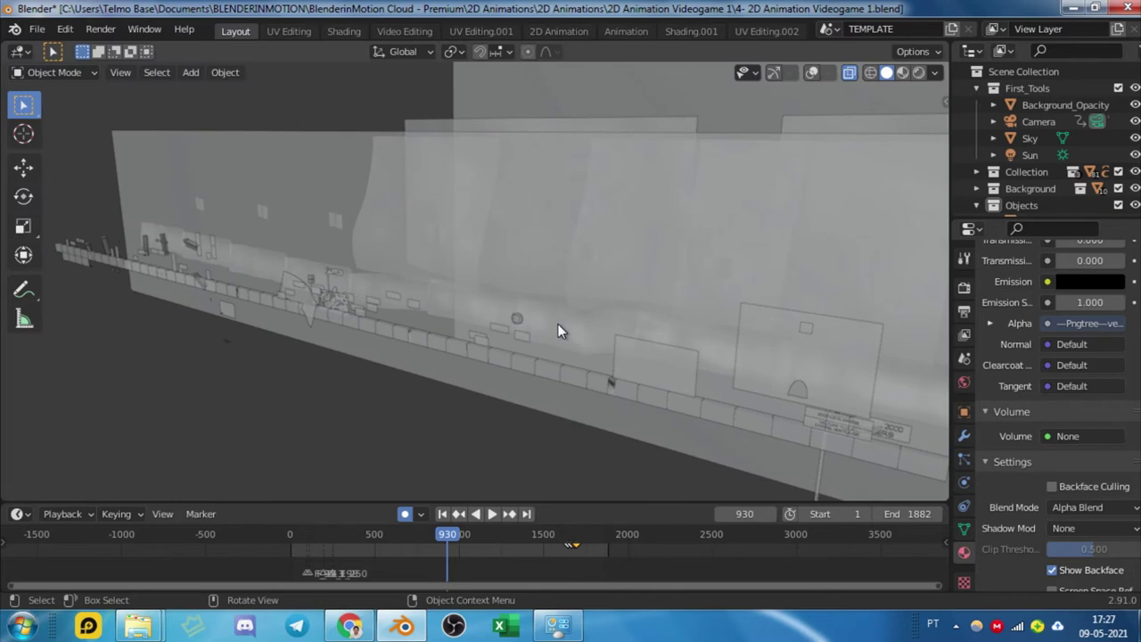
key(z)
click(547, 230)
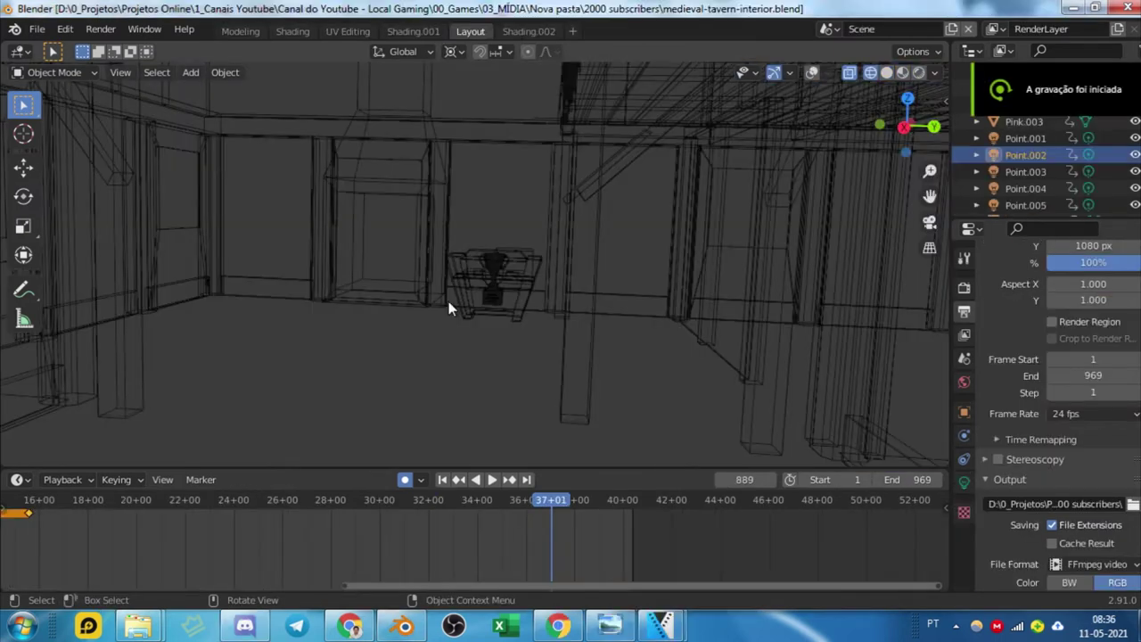
Show the tavern in Solid shading through the scene camera and play from the first frame.
key(z)
click(499, 475)
key(z)
click(661, 374)
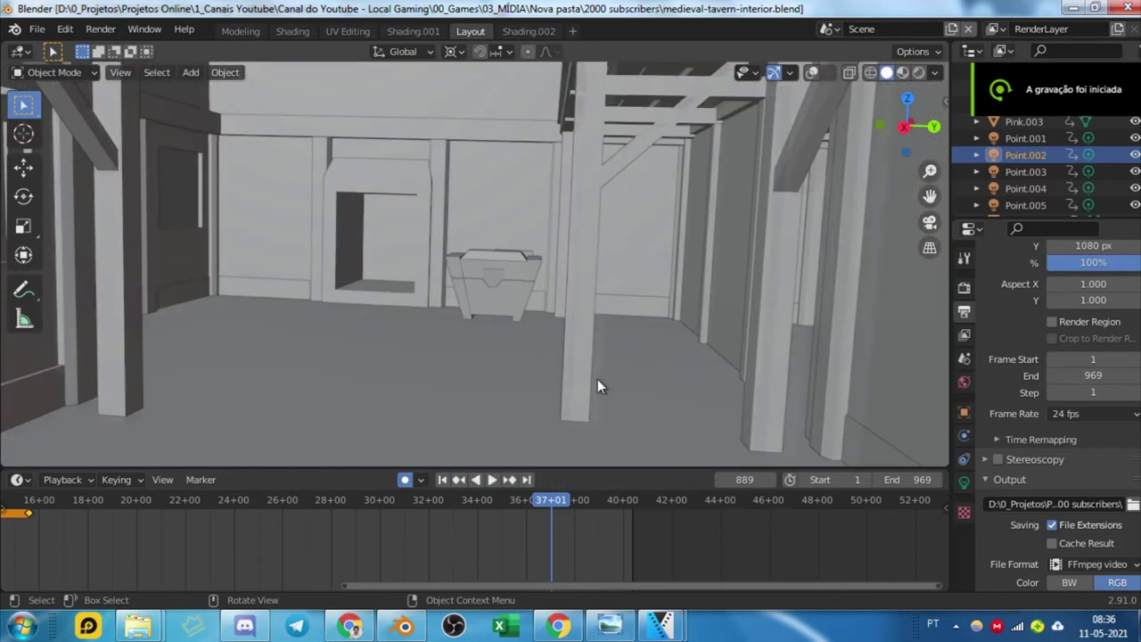
key(KP_0)
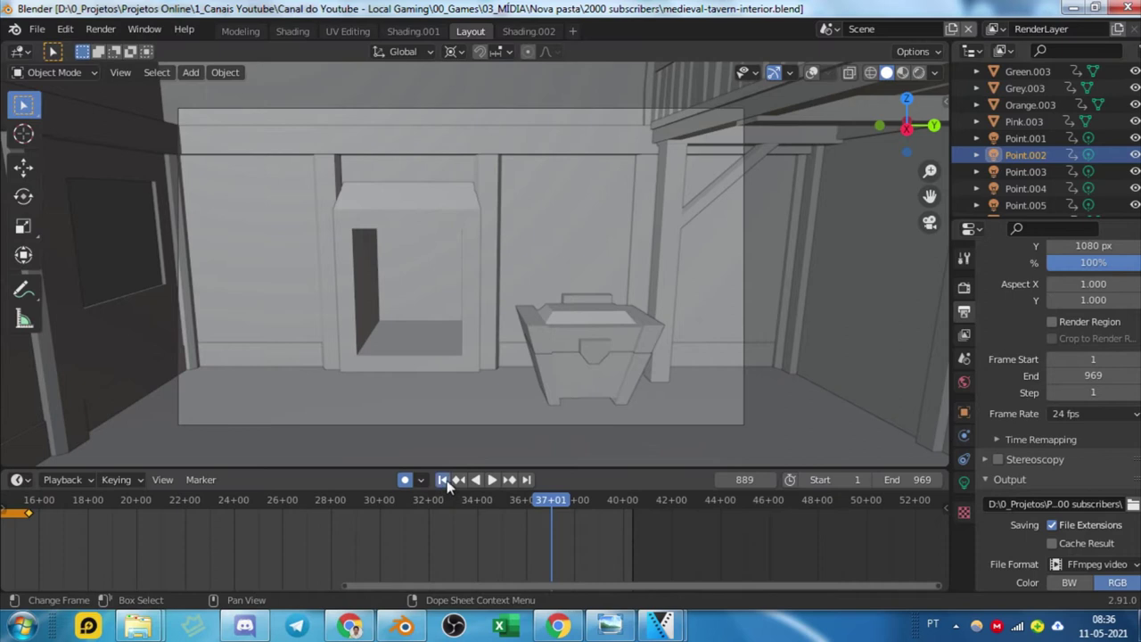
key(shift+Left)
key(space)
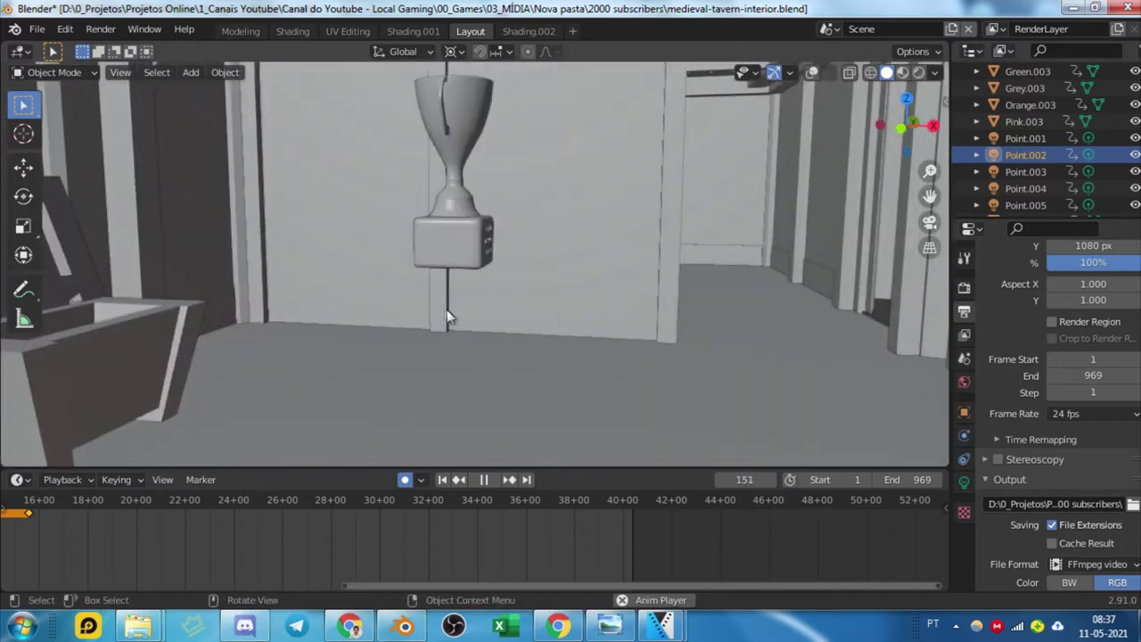
Preview the fly-through in Rendered shading, restart playback, and switch to Wireframe.
key(z)
click(473, 216)
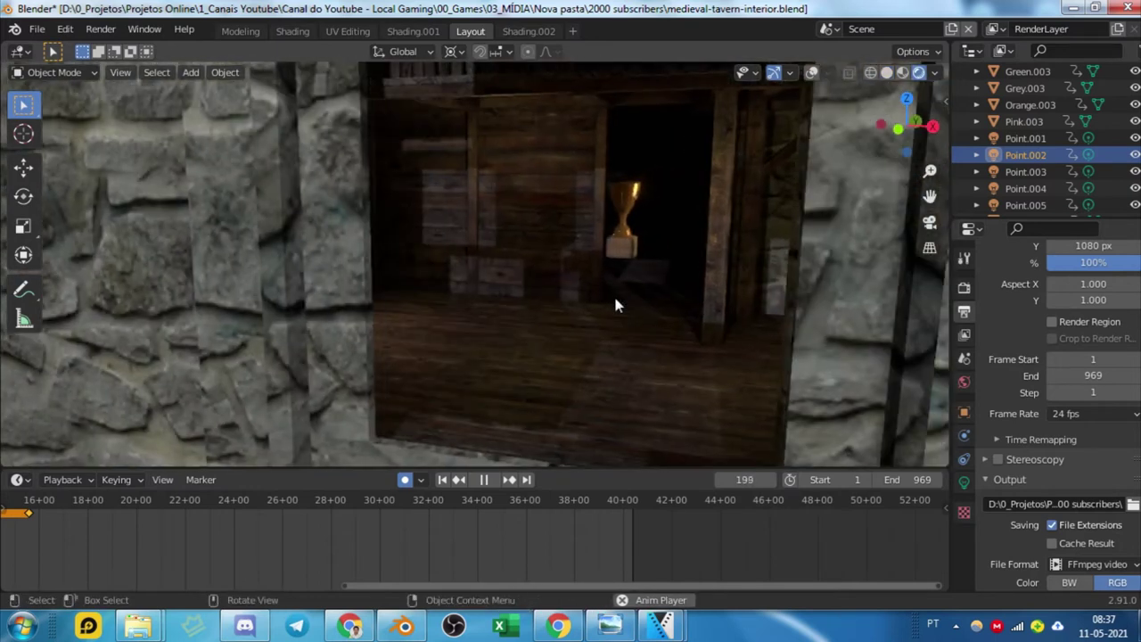
mouse_move(615, 305)
middle_down()
mouse_move(468, 277)
mouse_move(490, 284)
mouse_move(476, 254)
mouse_move(499, 280)
middle_up()
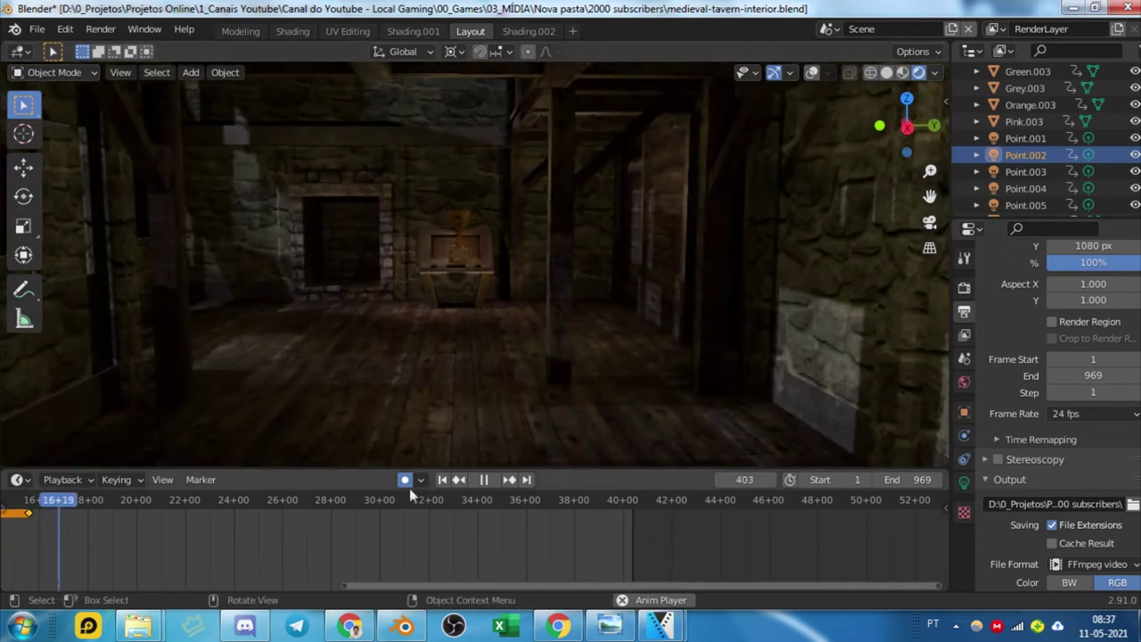
click(443, 479)
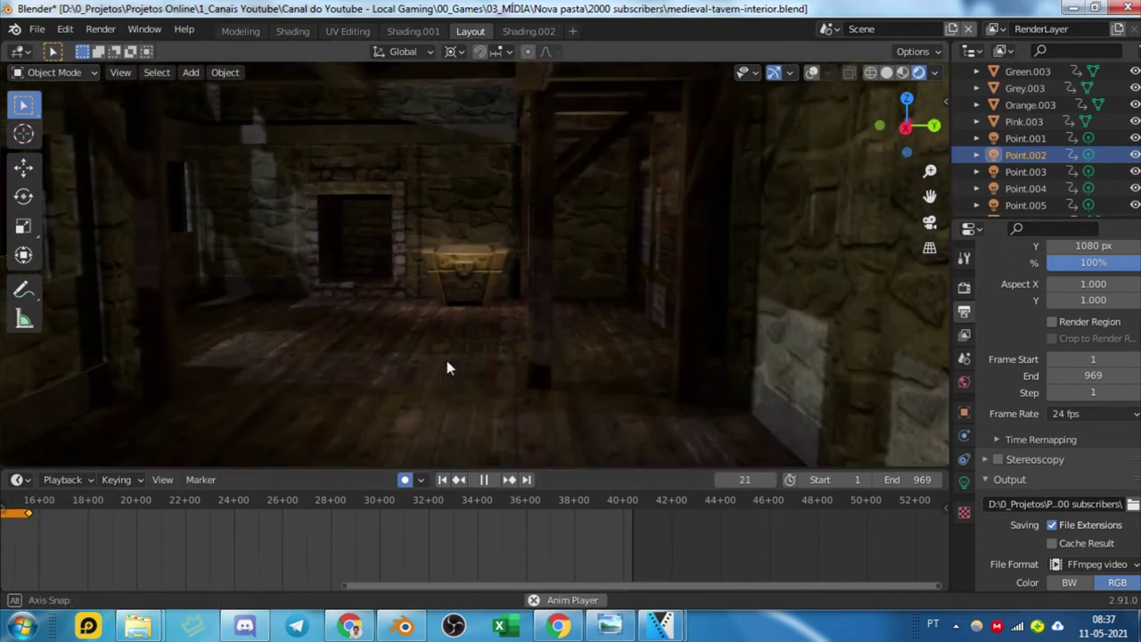
click(329, 358)
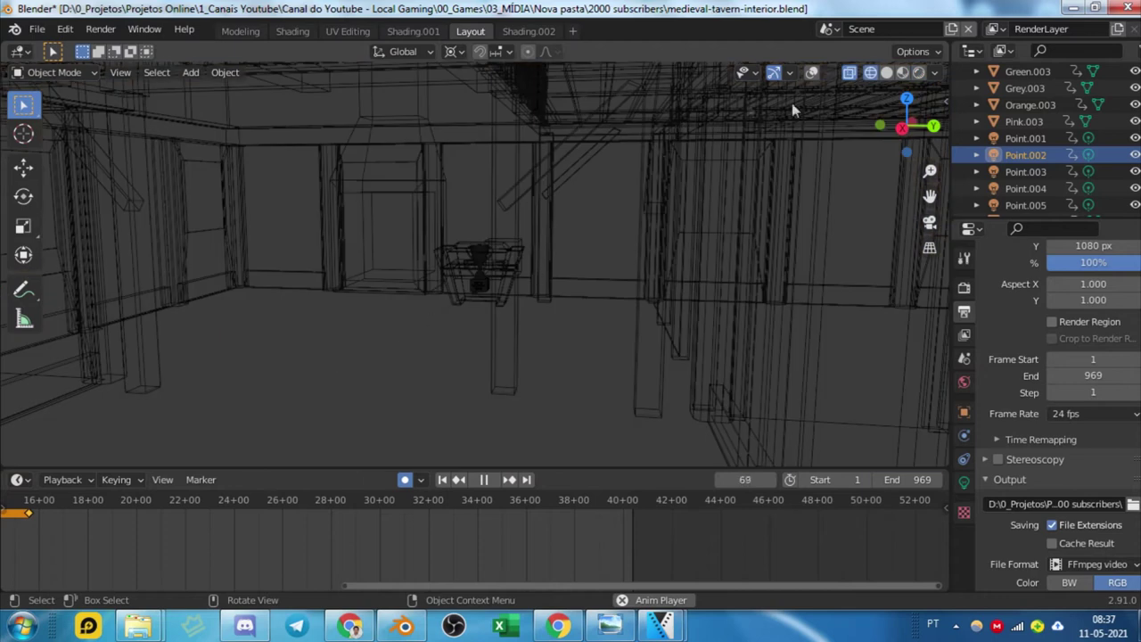
Set the tavern to Rendered shading, briefly try Material Preview, then go back to Rendered.
click(487, 243)
key(z)
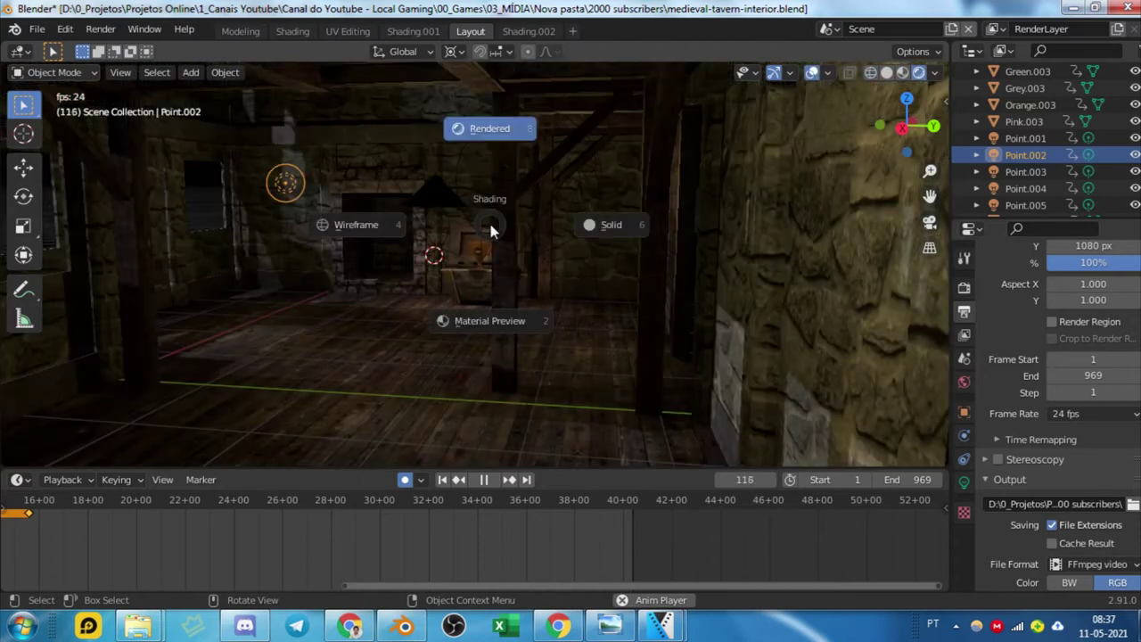
click(495, 281)
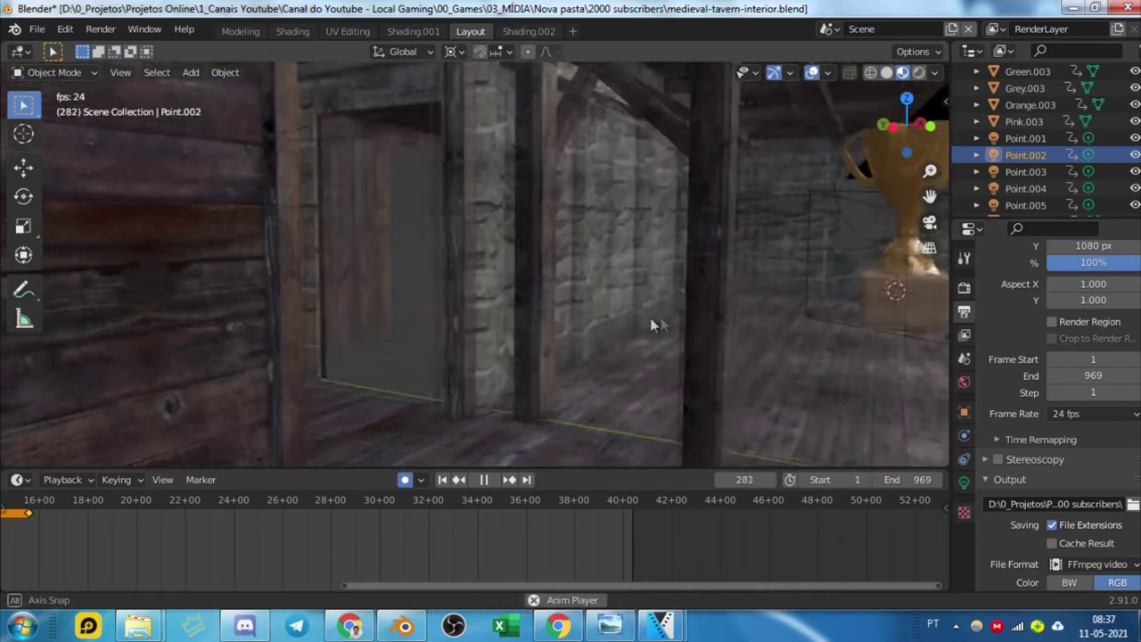
key(z)
click(663, 208)
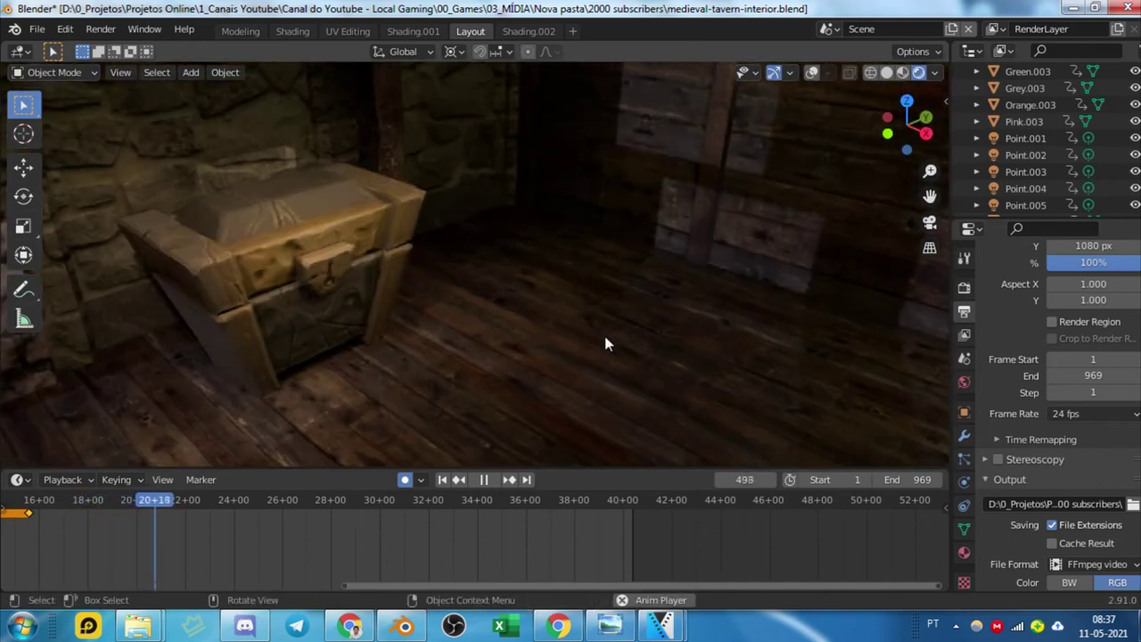
Orbit from the chest past the back wall and floor to the golden trophy by the fireplace.
middle_drag(571, 333, 628, 321)
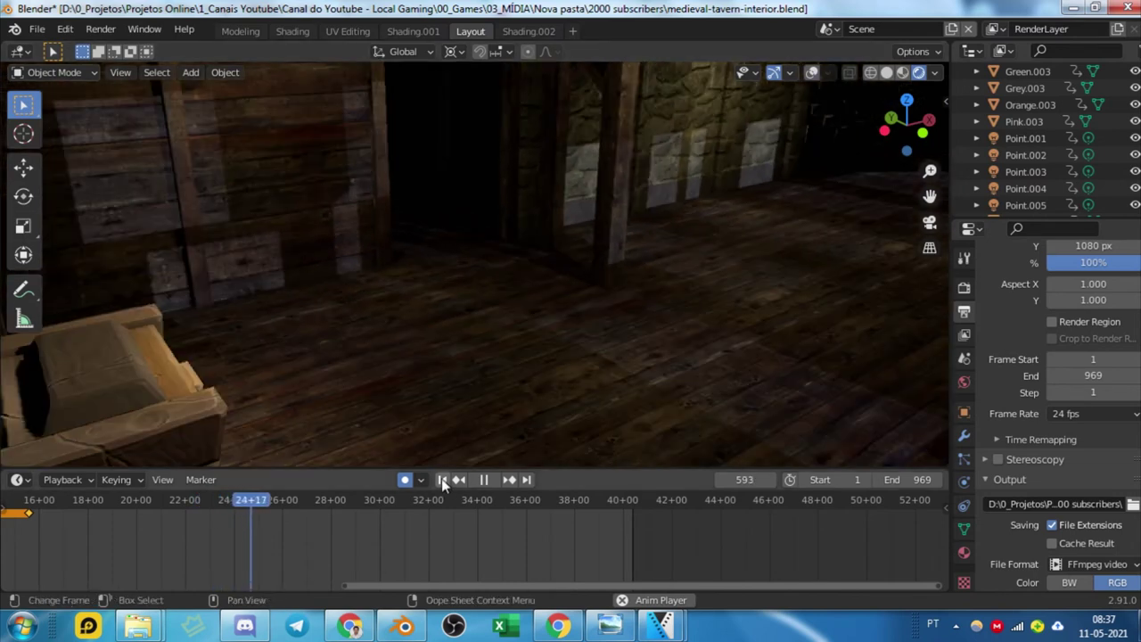
mouse_move(472, 342)
middle_down()
mouse_move(500, 336)
mouse_move(515, 253)
middle_up()
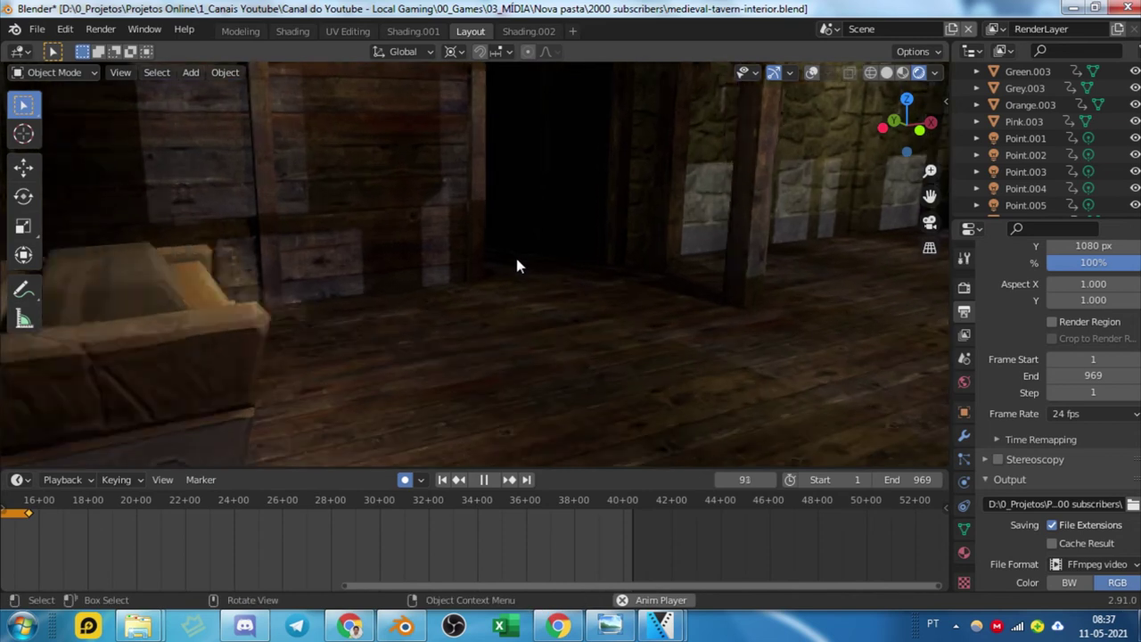
mouse_move(463, 304)
middle_down()
mouse_move(551, 344)
mouse_move(544, 314)
middle_up()
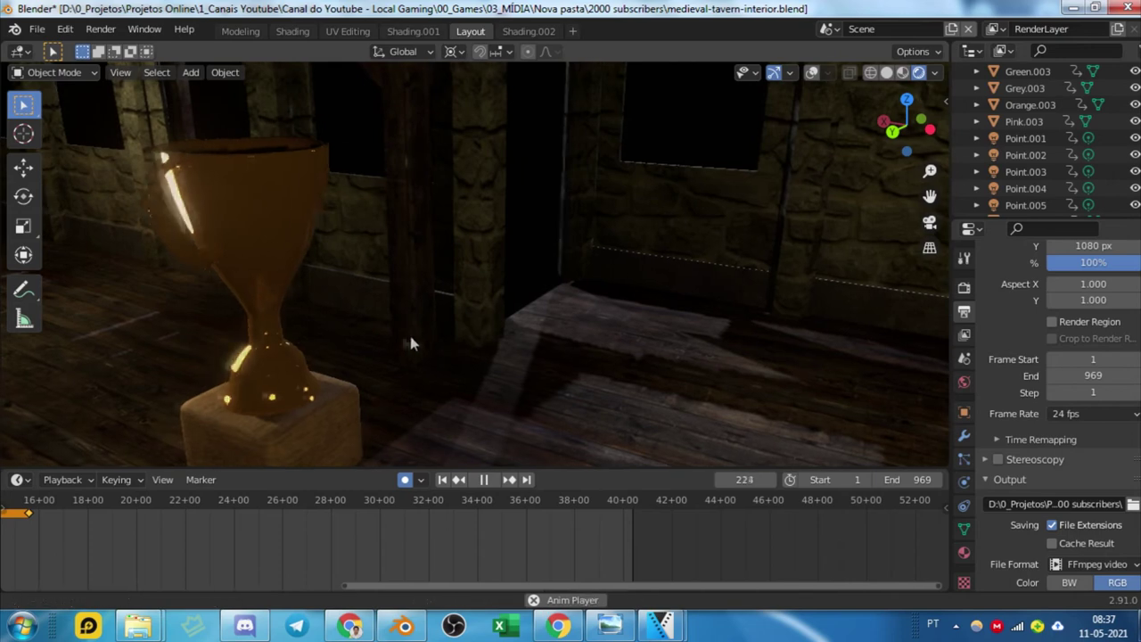
mouse_move(410, 344)
middle_down()
mouse_move(462, 329)
mouse_move(651, 324)
middle_up()
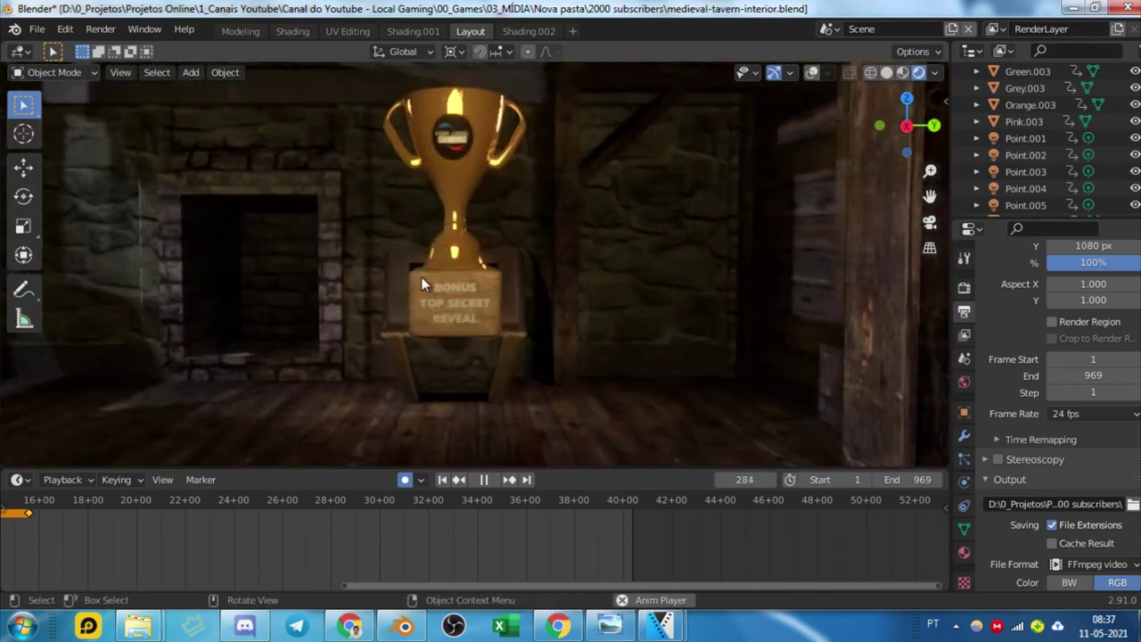